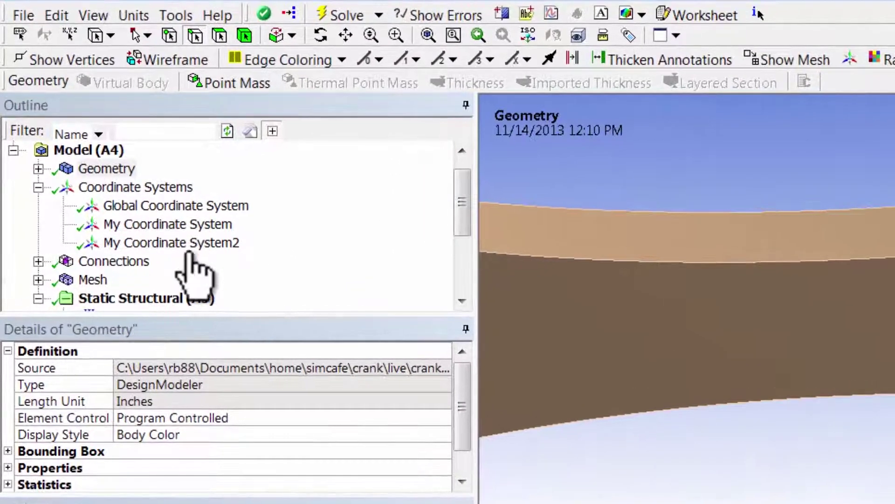
Copy the Origin Y value of My Coordinate System2
{"action": "left_click", "coordinate": [189, 243]}
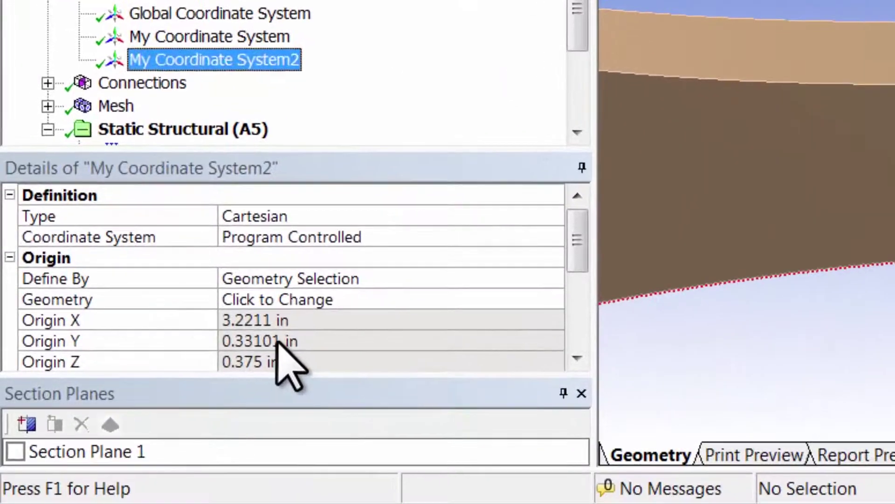
{"action": "left_click", "coordinate": [233, 474]}
{"action": "left_click_drag", "start_coordinate": [282, 346], "coordinate": [213, 347]}
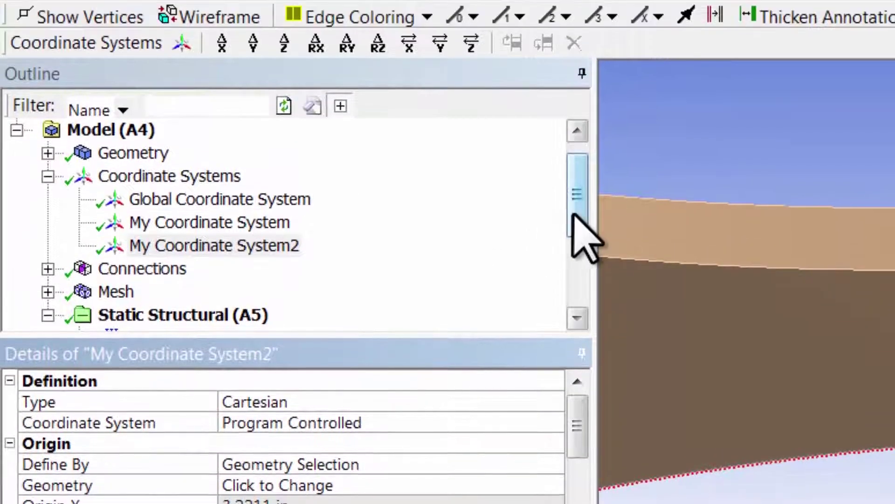
Add Construction Geometry to Model (A4) and insert a path in it
{"action": "left_click_drag", "start_coordinate": [580, 195], "coordinate": [589, 186]}
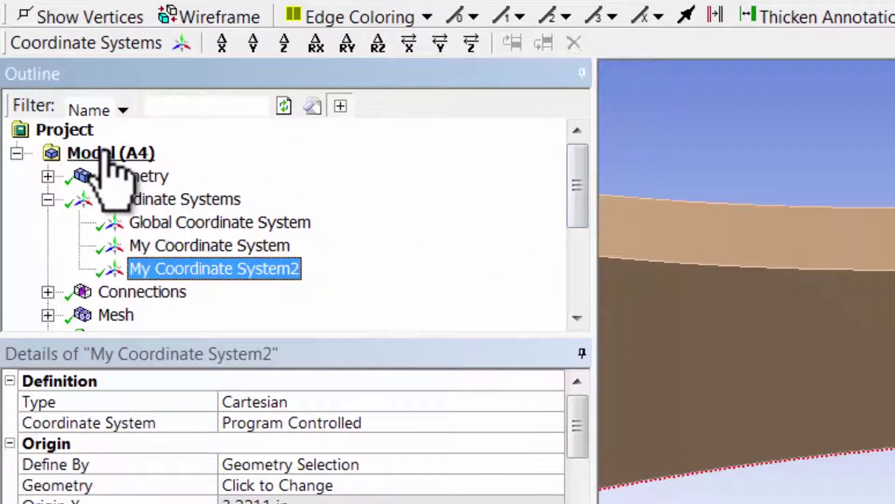
{"action": "left_click", "coordinate": [110, 153]}
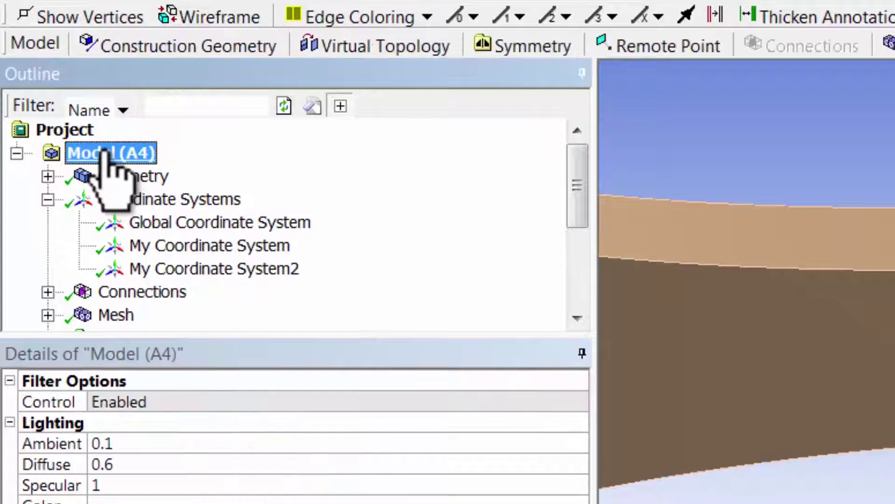
{"action": "left_click", "coordinate": [225, 45]}
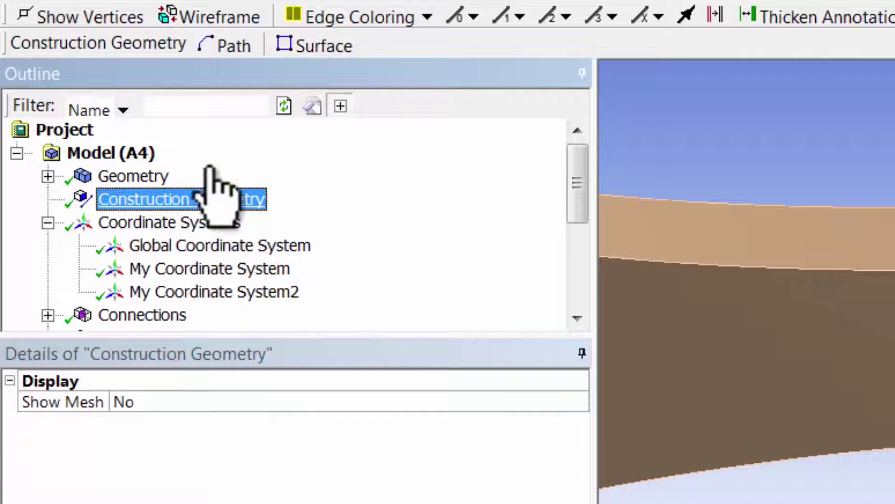
{"action": "left_click", "coordinate": [233, 47]}
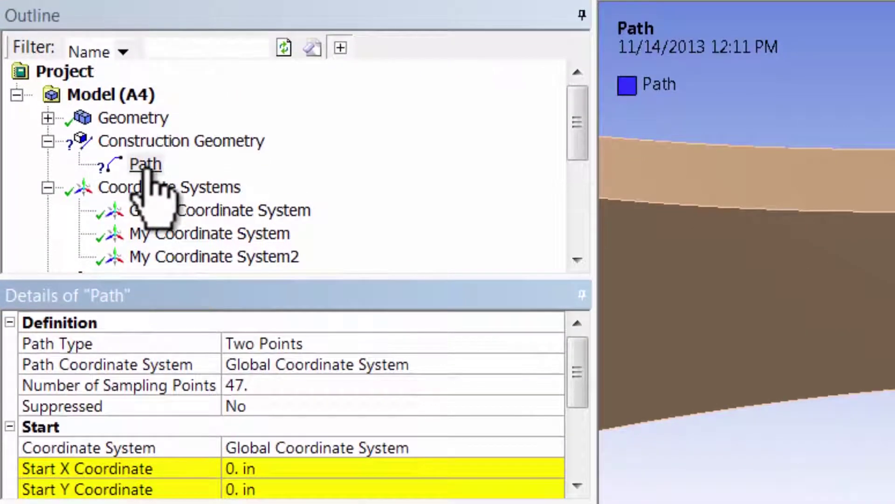
Rename the new path as "line on front face"
{"action": "right_click", "coordinate": [150, 226]}
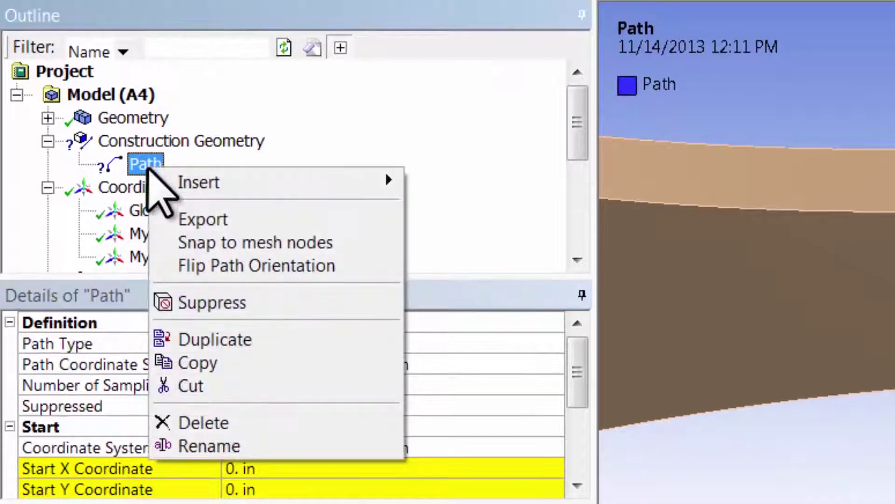
{"action": "left_click", "coordinate": [242, 446]}
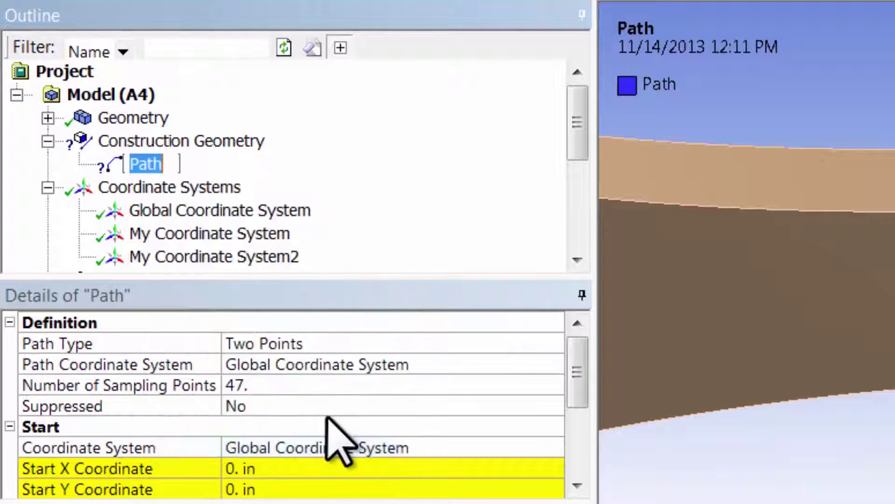
{"action": "type", "text": "I"}
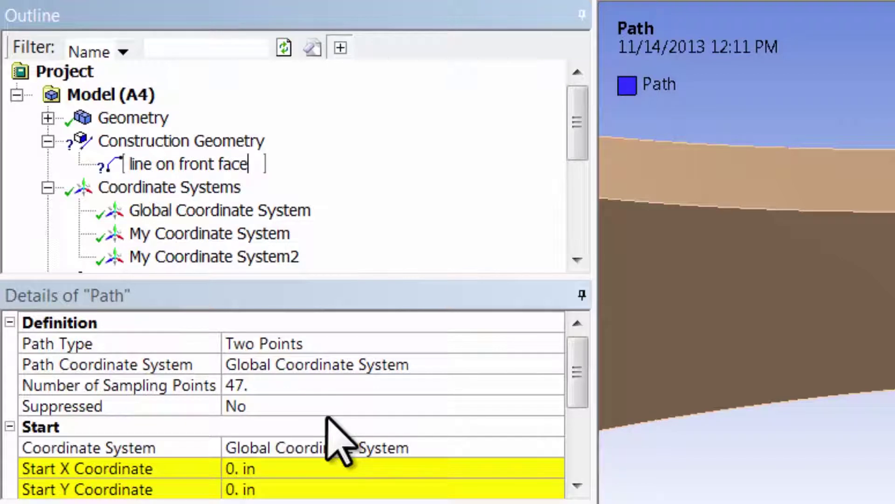
{"action": "key", "text": "Return"}
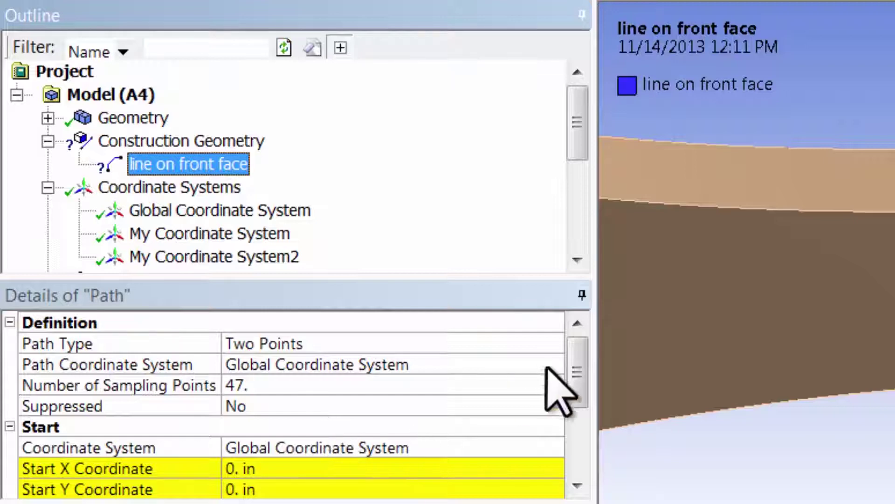
Set the start coordinate system of the line on front face path to My Coordinate System
{"action": "left_click_drag", "start_coordinate": [580, 372], "coordinate": [578, 394]}
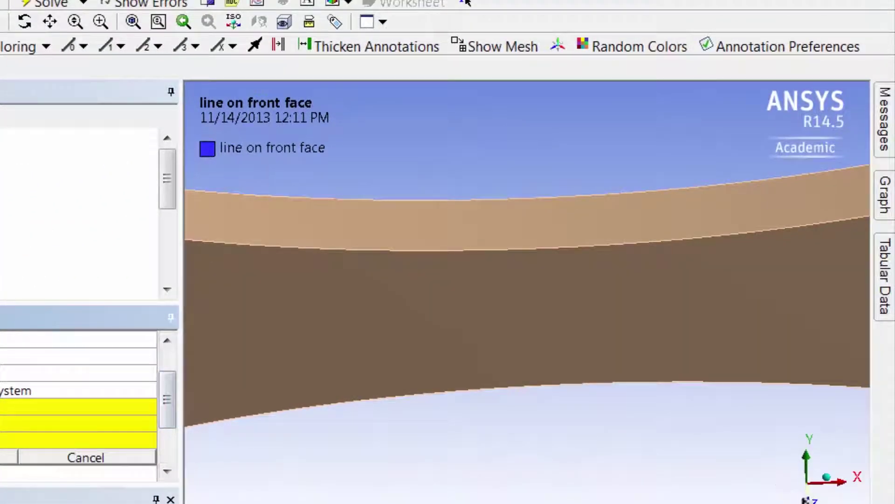
{"action": "left_click", "coordinate": [134, 23]}
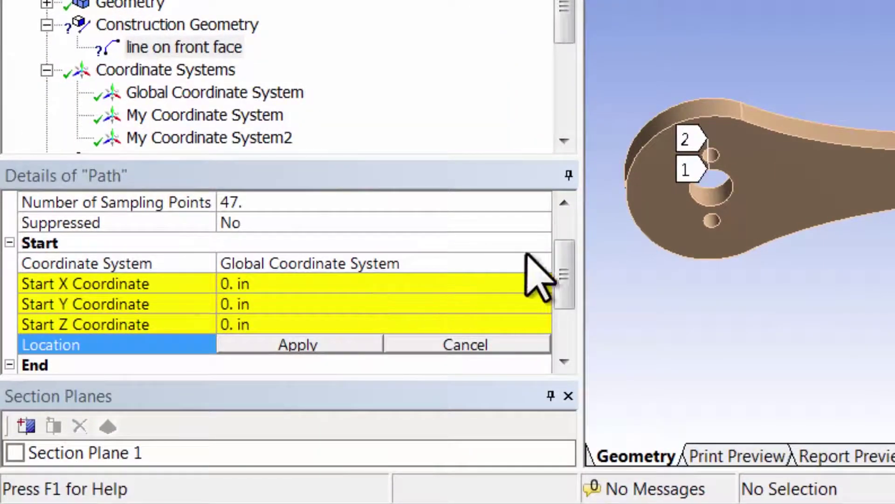
{"action": "scroll", "coordinate": [564, 247], "scroll_direction": "up", "scroll_amount": 1}
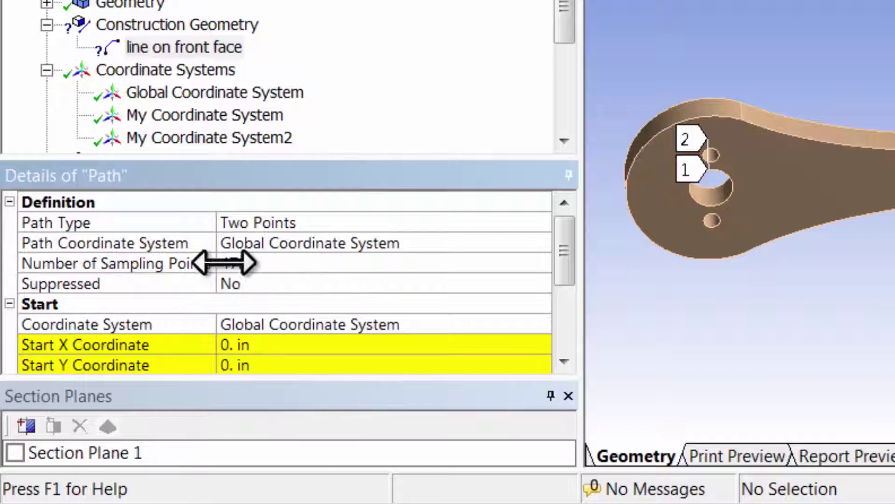
{"action": "left_click_drag", "start_coordinate": [561, 251], "coordinate": [560, 300]}
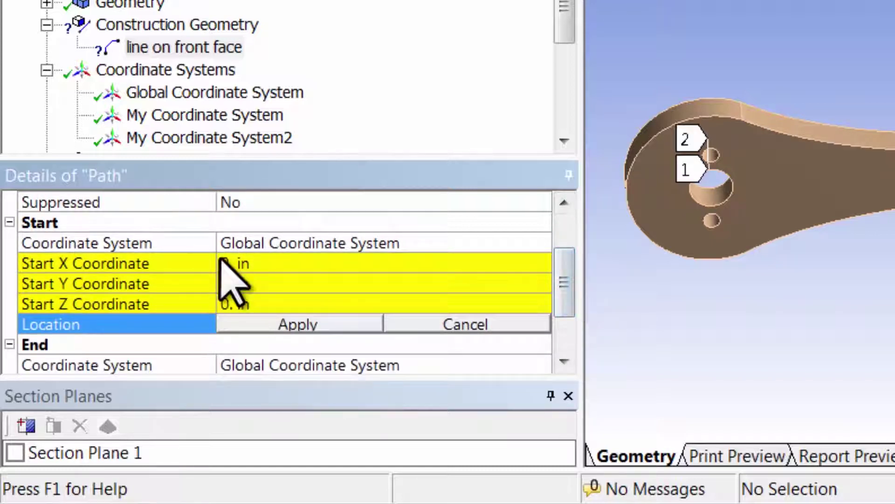
{"action": "left_click", "coordinate": [347, 246]}
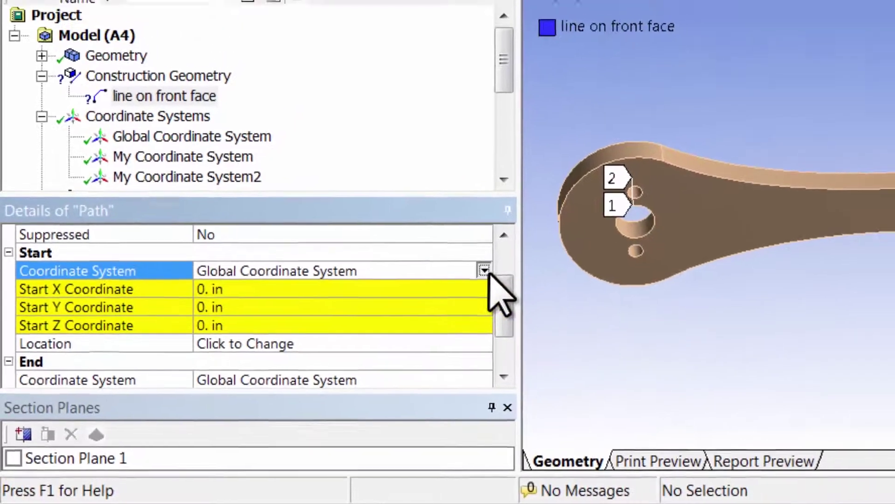
{"action": "left_click", "coordinate": [541, 241]}
{"action": "left_click", "coordinate": [439, 314]}
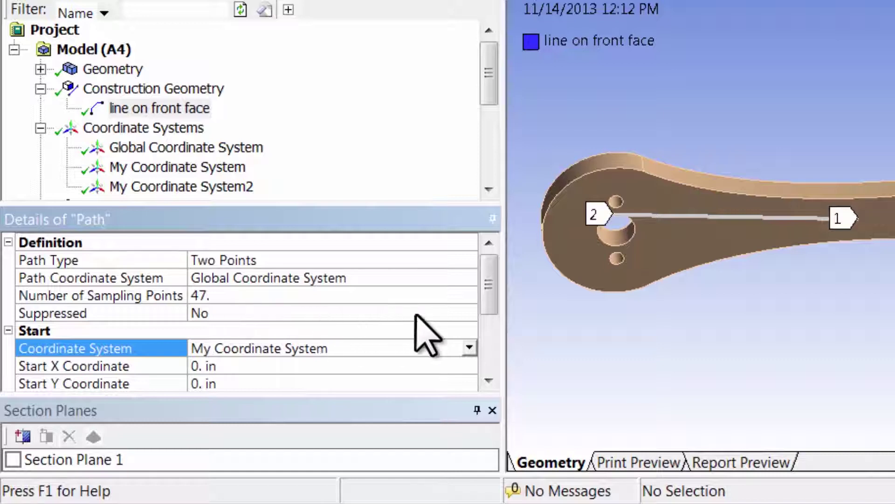
Set the path's Start Y Coordinate to -0.33101 in
{"action": "left_click_drag", "start_coordinate": [490, 296], "coordinate": [494, 318]}
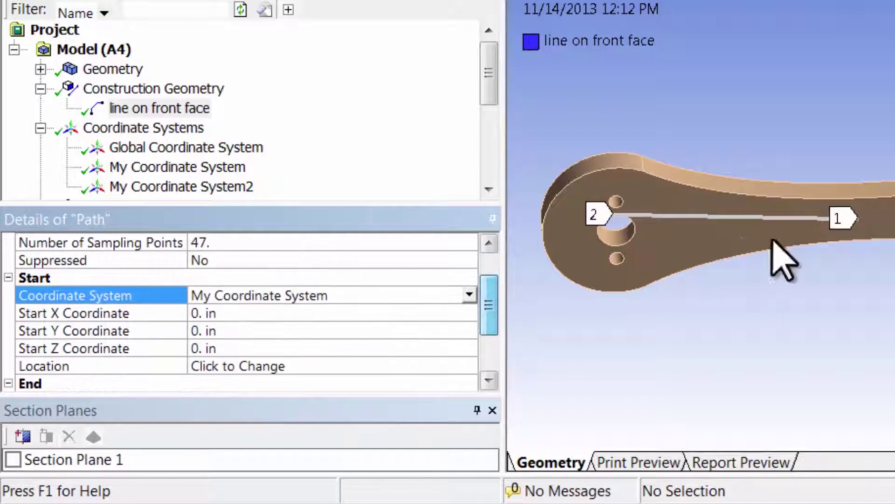
{"action": "left_click", "coordinate": [219, 332]}
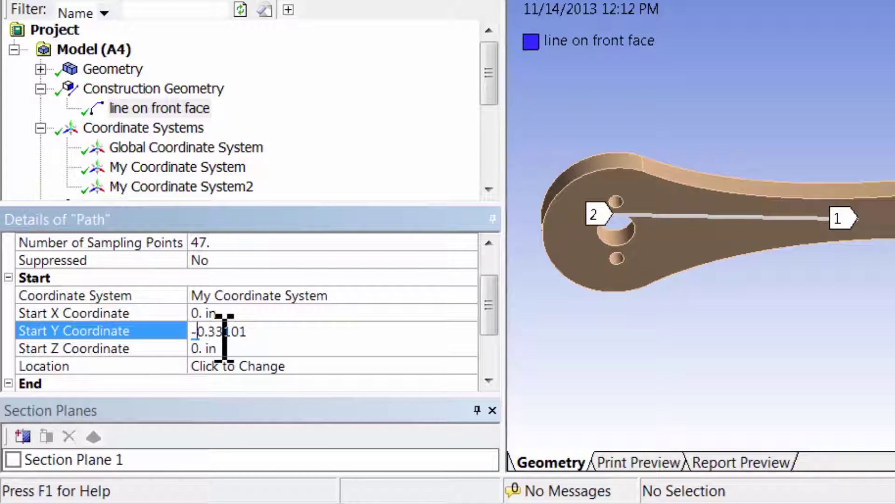
{"action": "key", "text": "Return"}
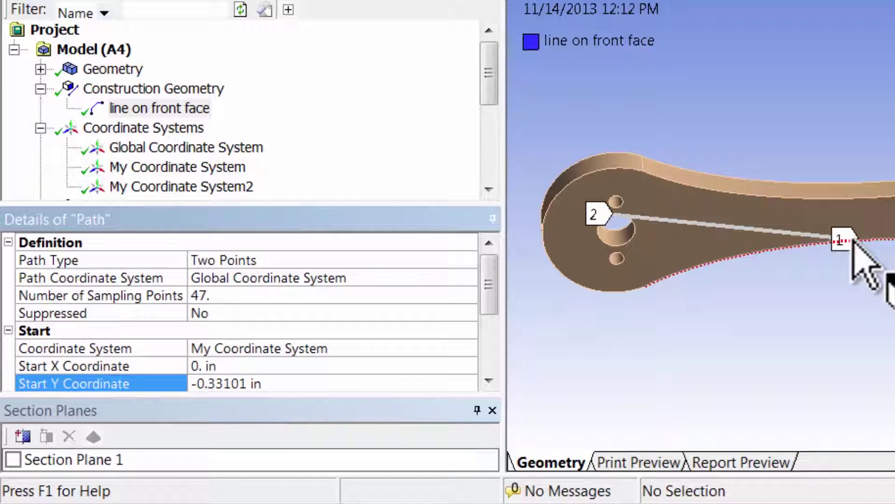
Set the path's end coordinate system to My Coordinate System2 and check the line on the crank's front face
{"action": "scroll", "coordinate": [487, 299], "scroll_direction": "down", "scroll_amount": 1}
{"action": "left_click_drag", "start_coordinate": [490, 302], "coordinate": [491, 333]}
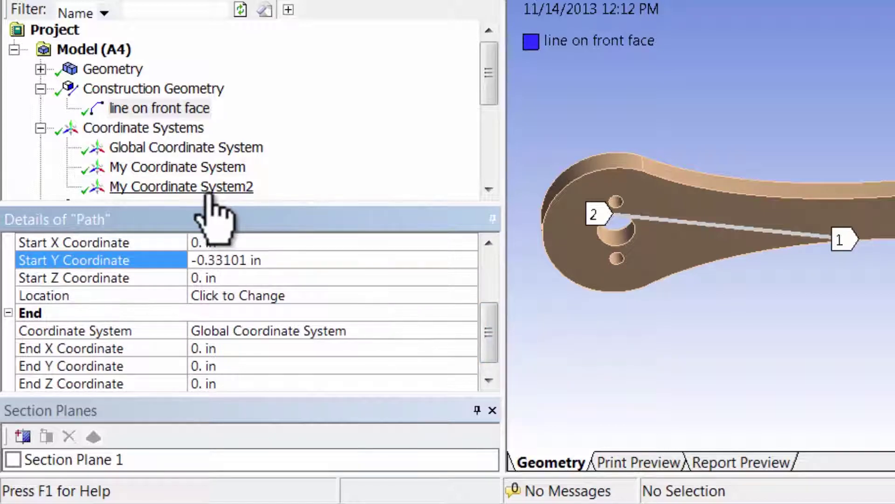
{"action": "left_click", "coordinate": [357, 332]}
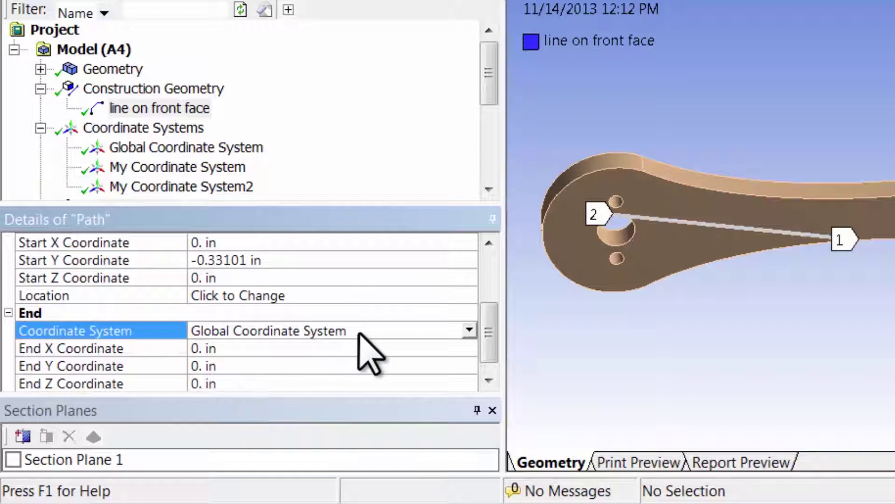
{"action": "left_click", "coordinate": [469, 330]}
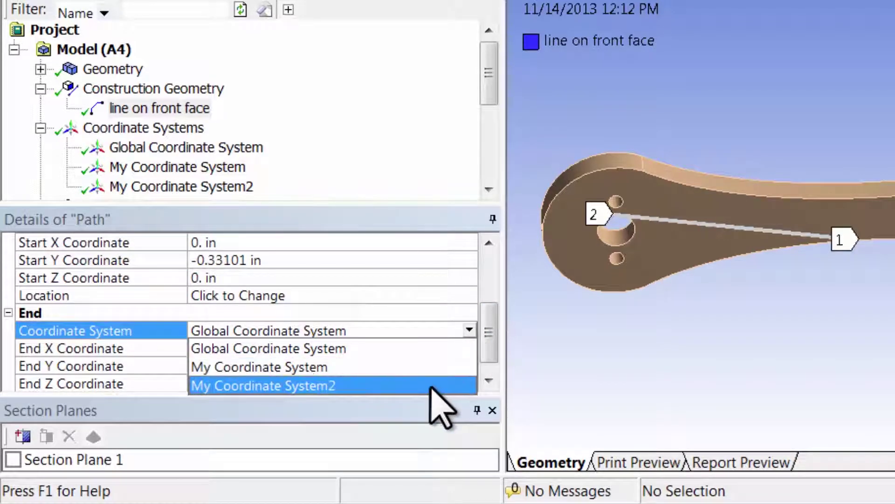
{"action": "left_click", "coordinate": [432, 386]}
{"action": "left_click_drag", "start_coordinate": [490, 344], "coordinate": [493, 363]}
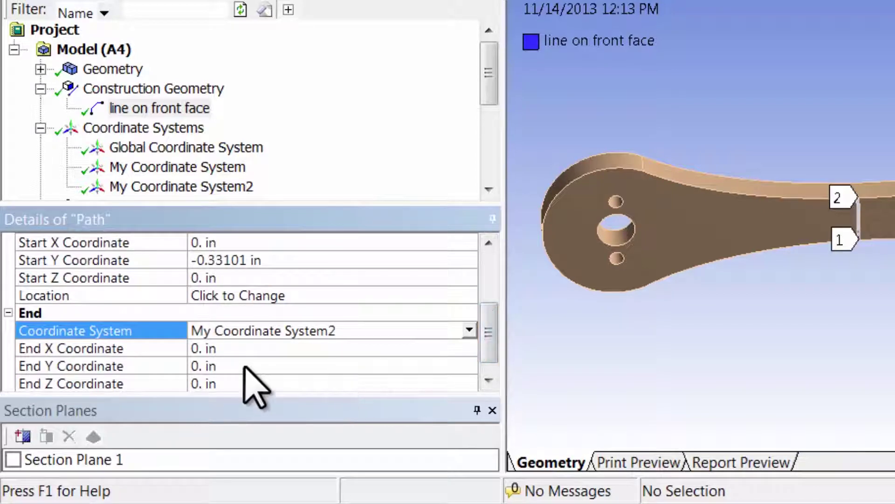
{"action": "right_click_drag", "start_coordinate": [797, 164], "coordinate": [863, 255]}
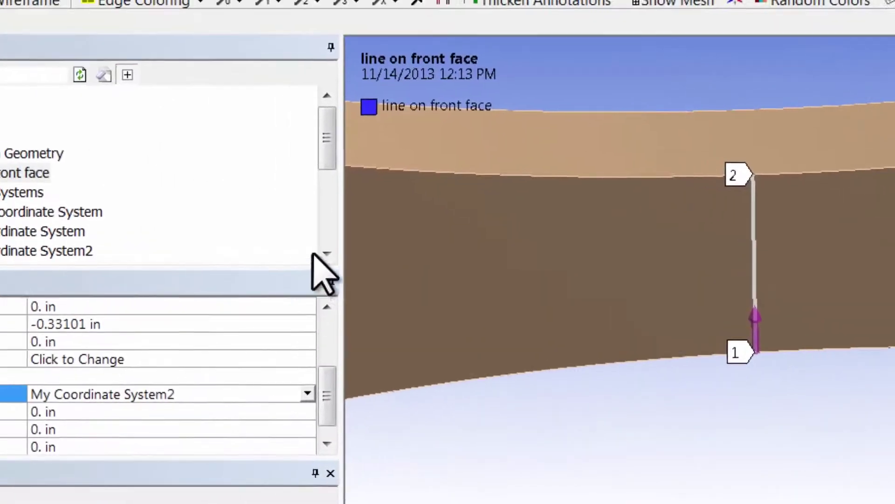
Insert a Normal stress result under Solution (A6)
{"action": "scroll", "coordinate": [328, 186], "scroll_direction": "down", "scroll_amount": 4}
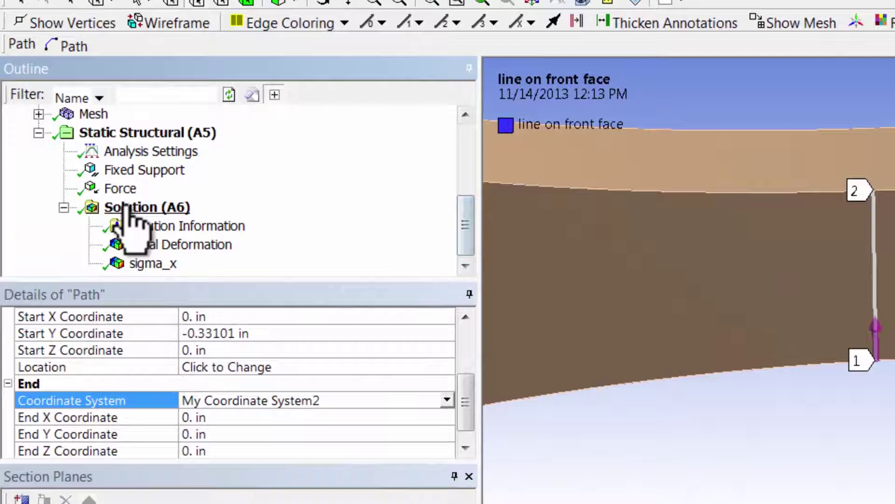
{"action": "left_click", "coordinate": [133, 208]}
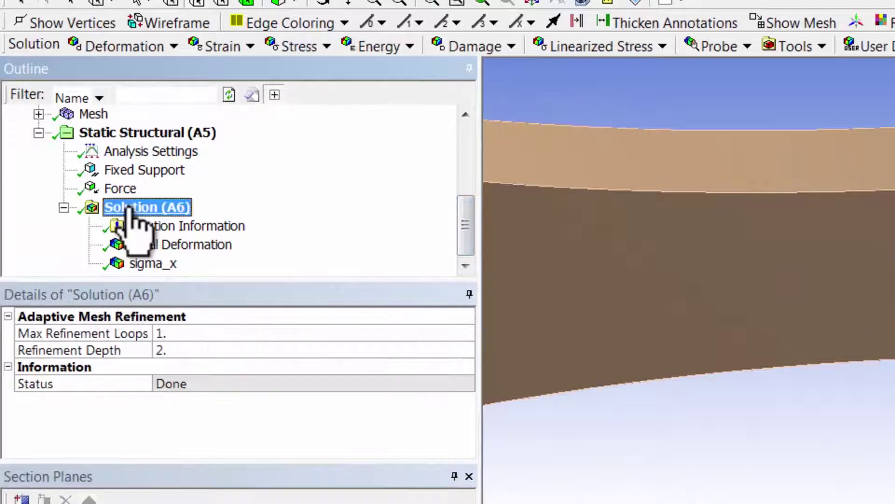
{"action": "left_click", "coordinate": [308, 46]}
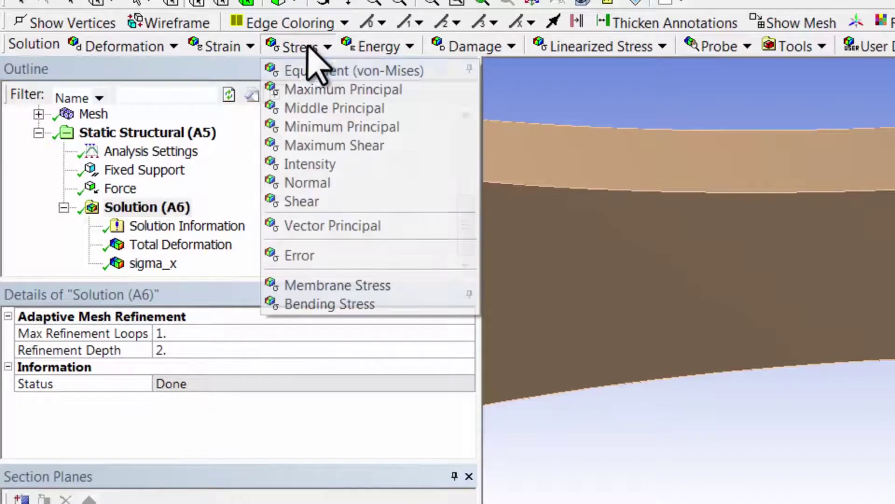
{"action": "left_click", "coordinate": [322, 184]}
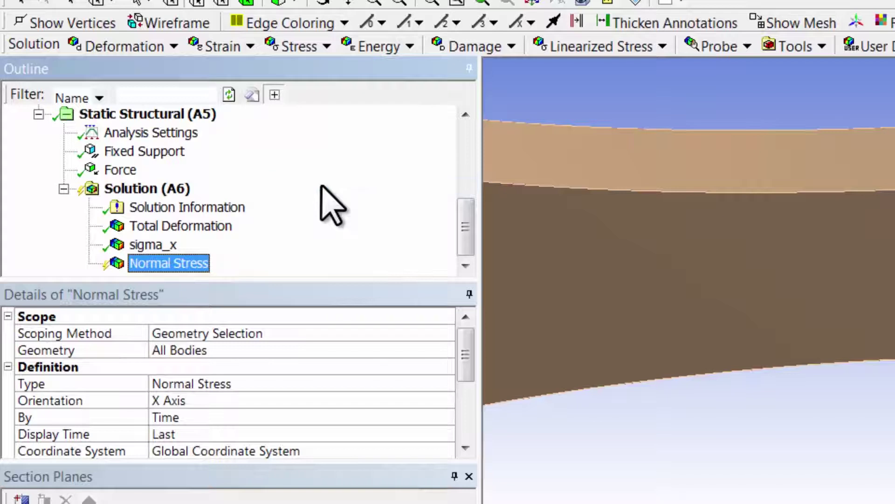
Rename the new Normal Stress result as "sigma_x along line"
{"action": "right_click", "coordinate": [193, 269]}
{"action": "left_click", "coordinate": [233, 485]}
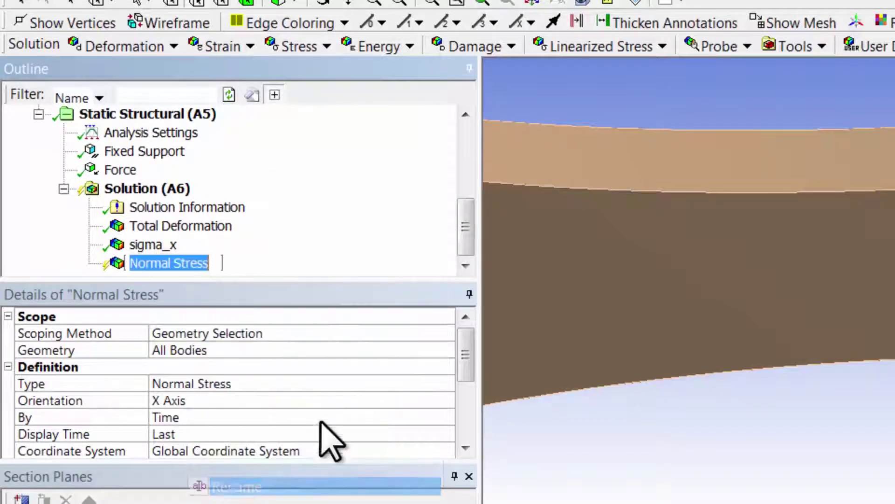
{"action": "type", "text": "sigma_x along line"}
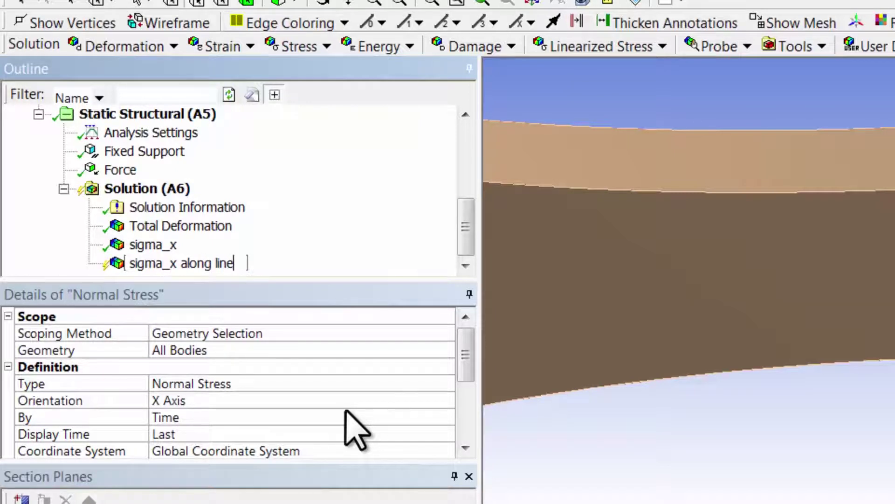
{"action": "key", "text": "Return"}
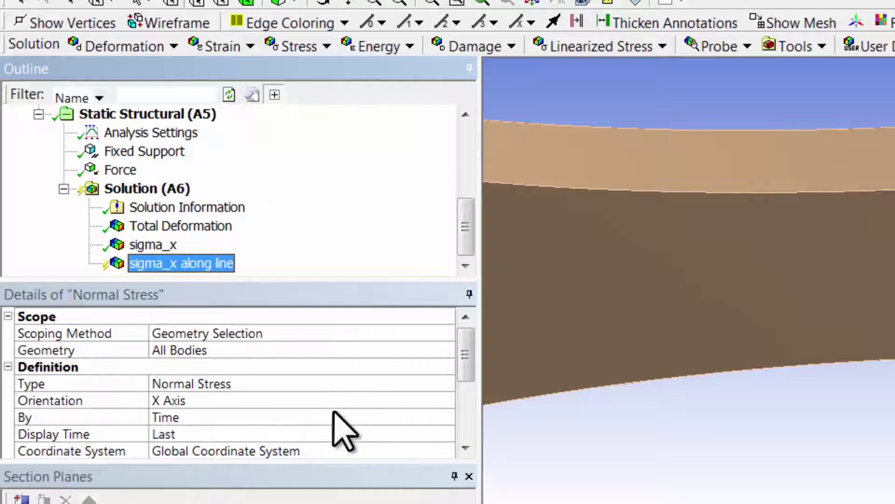
Scope the "sigma_x along line" result to the path "line on front face" and solve
{"action": "left_click_drag", "start_coordinate": [464, 344], "coordinate": [476, 359]}
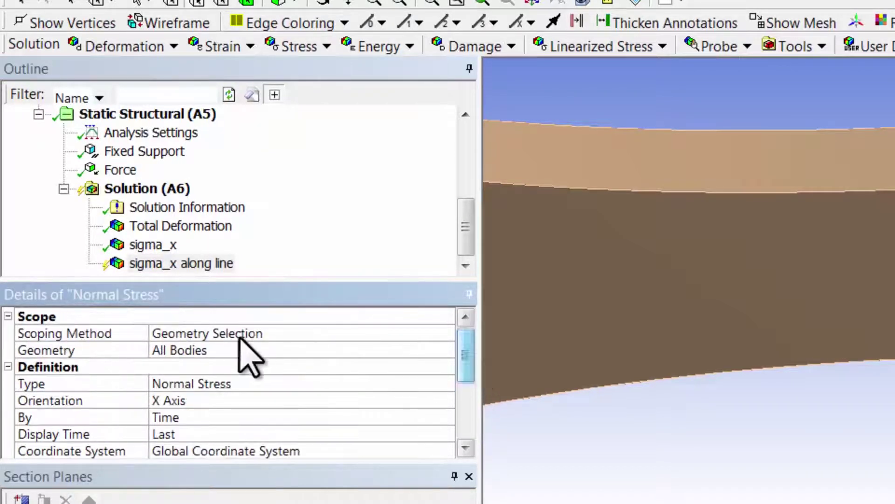
{"action": "left_click", "coordinate": [404, 334]}
{"action": "left_click", "coordinate": [447, 332]}
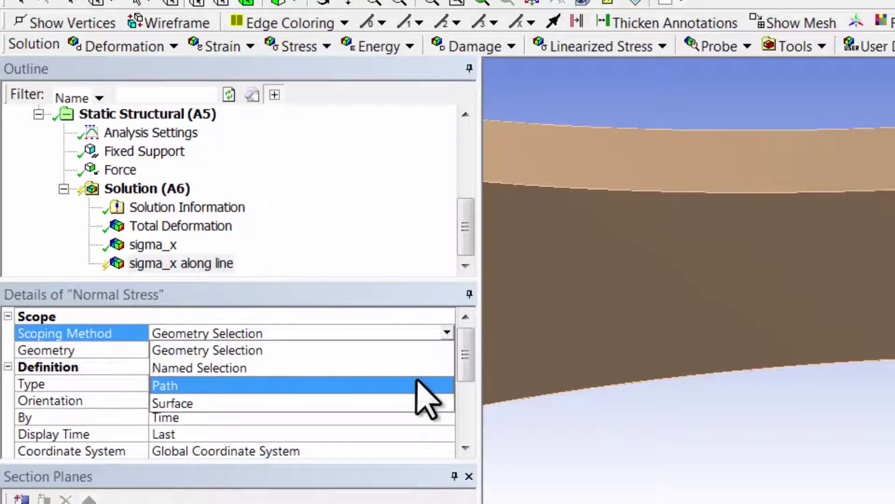
{"action": "left_click", "coordinate": [426, 387]}
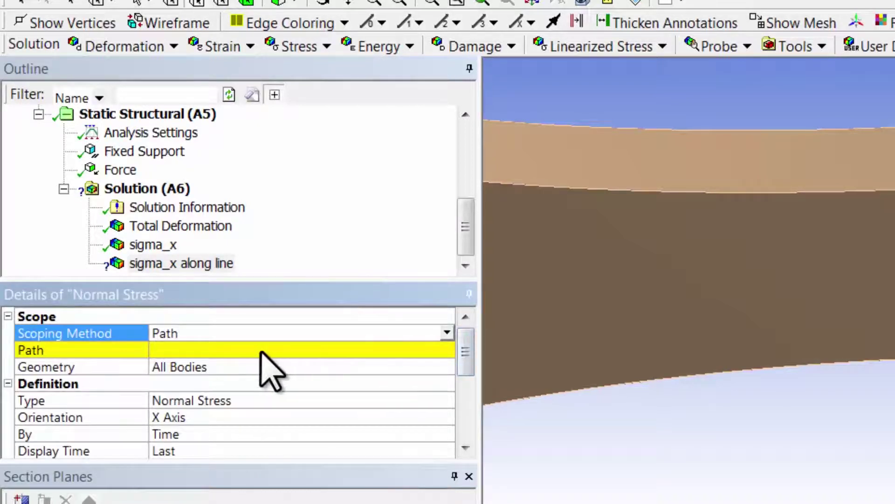
{"action": "left_click", "coordinate": [444, 350]}
{"action": "left_click", "coordinate": [447, 350]}
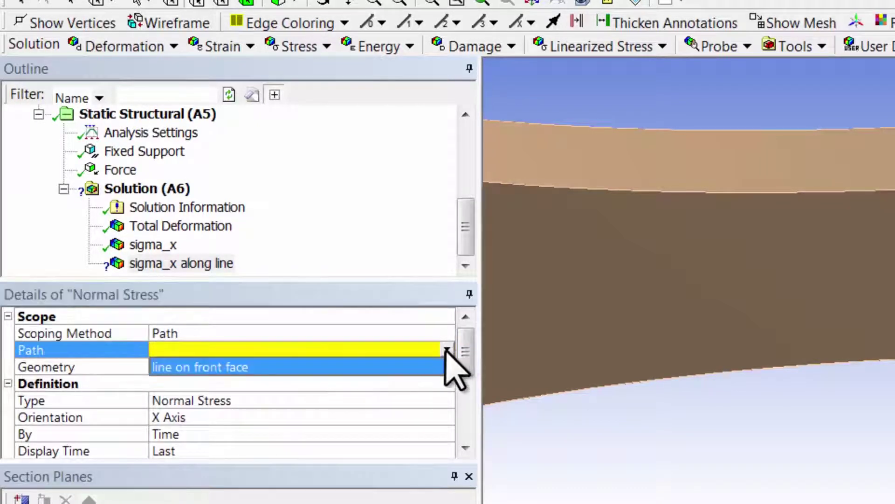
{"action": "left_click", "coordinate": [429, 367]}
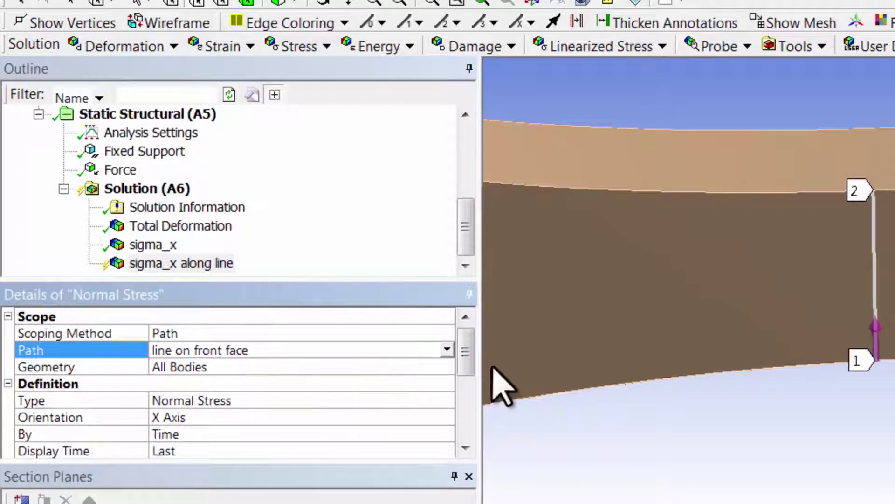
{"action": "left_click_drag", "start_coordinate": [463, 353], "coordinate": [466, 384]}
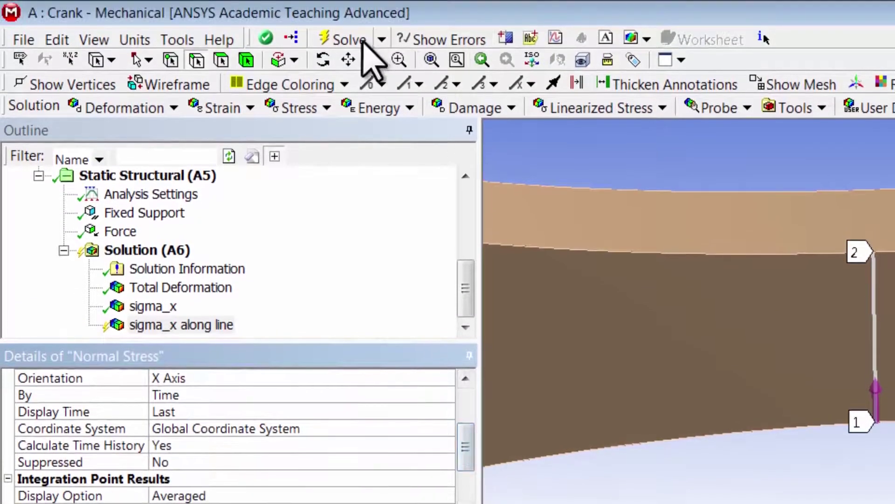
{"action": "left_click", "coordinate": [350, 31]}
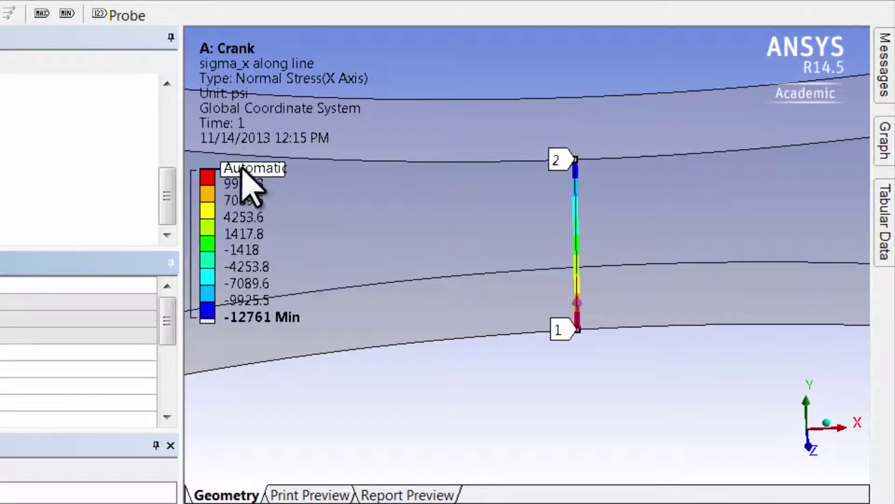
Dock the result's tabular data and graph below the model and enlarge them to examine the stress along the path
{"action": "left_click", "coordinate": [885, 220]}
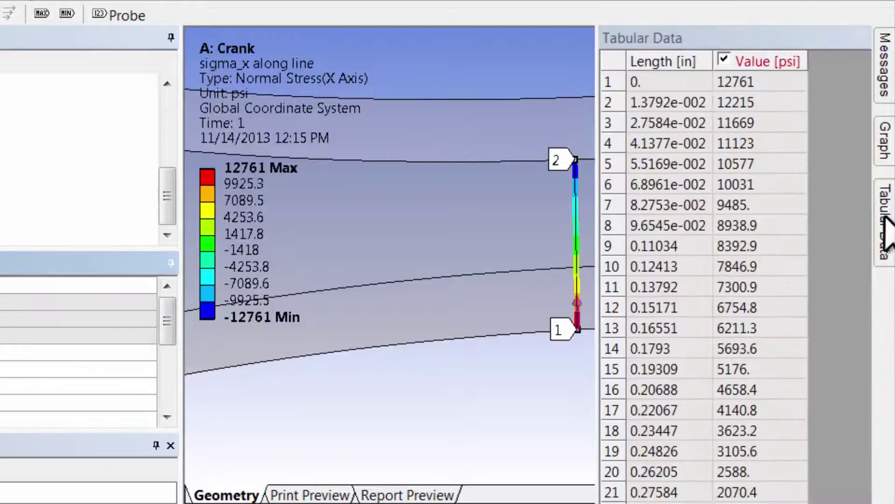
{"action": "left_click", "coordinate": [865, 38]}
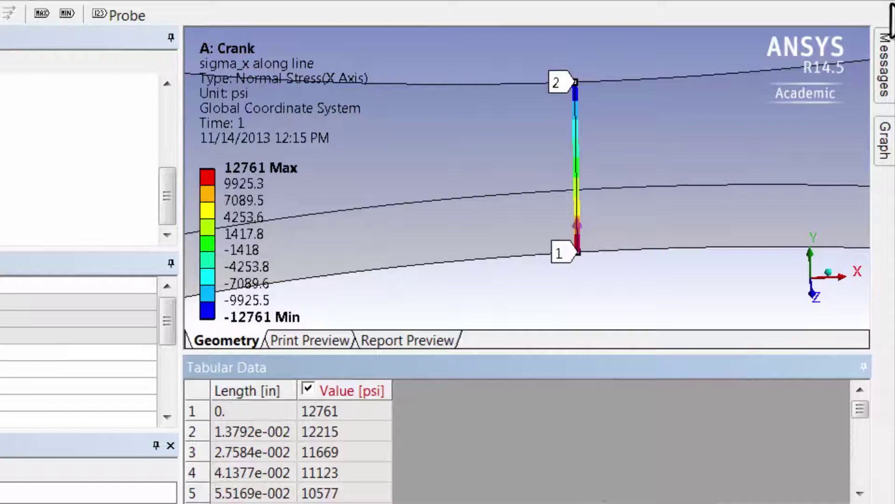
{"action": "mouse_move", "coordinate": [889, 161]}
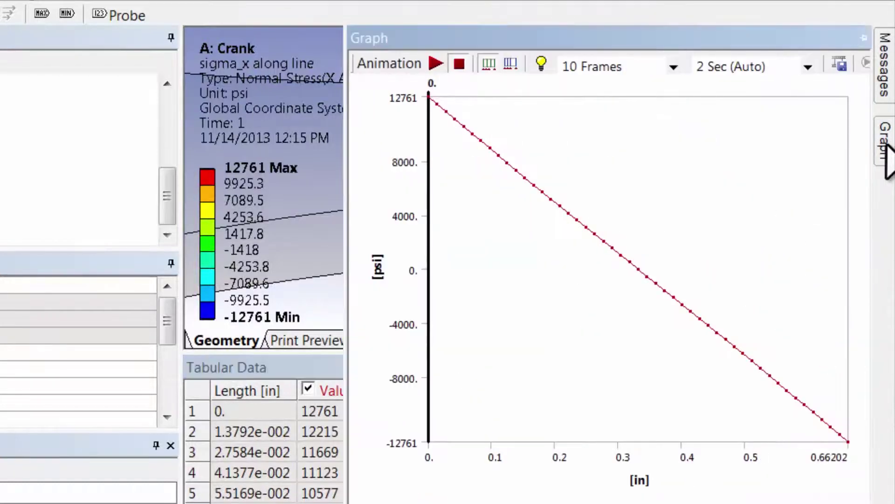
{"action": "left_click", "coordinate": [864, 38]}
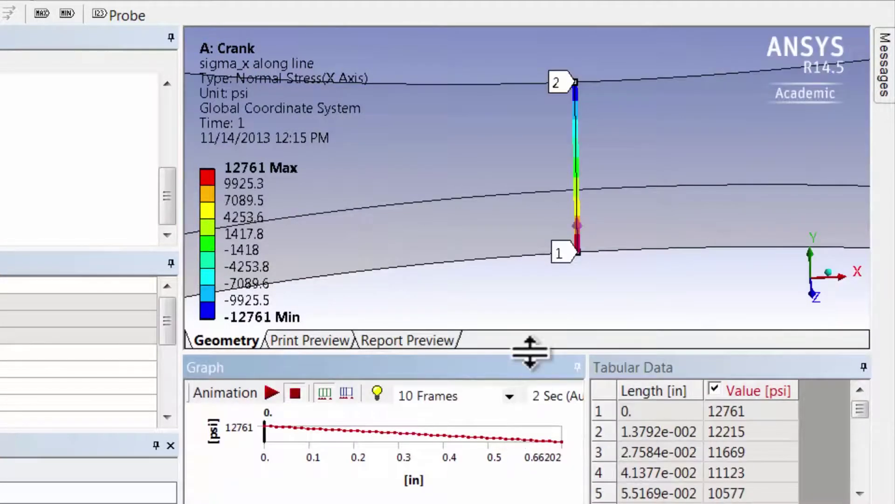
{"action": "left_click_drag", "start_coordinate": [529, 354], "coordinate": [530, 232]}
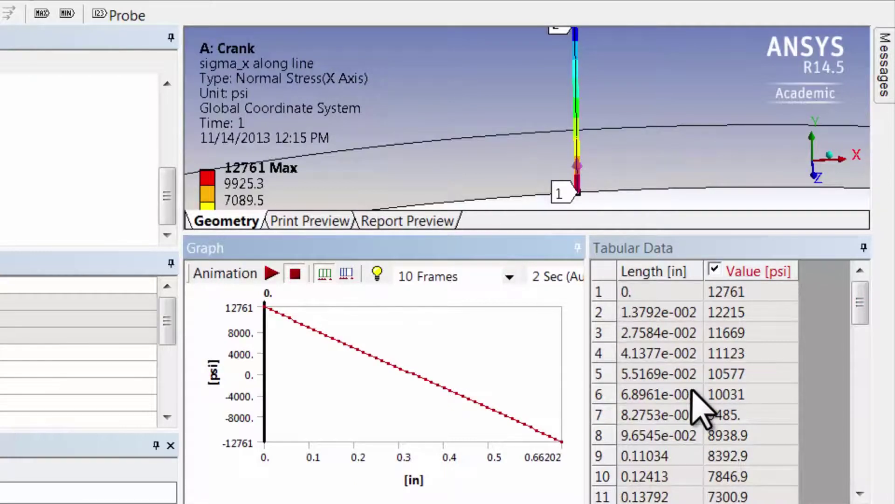
Export the path stress table as the Excel file sigma_x_line.xls in the live folder
{"action": "right_click", "coordinate": [693, 393]}
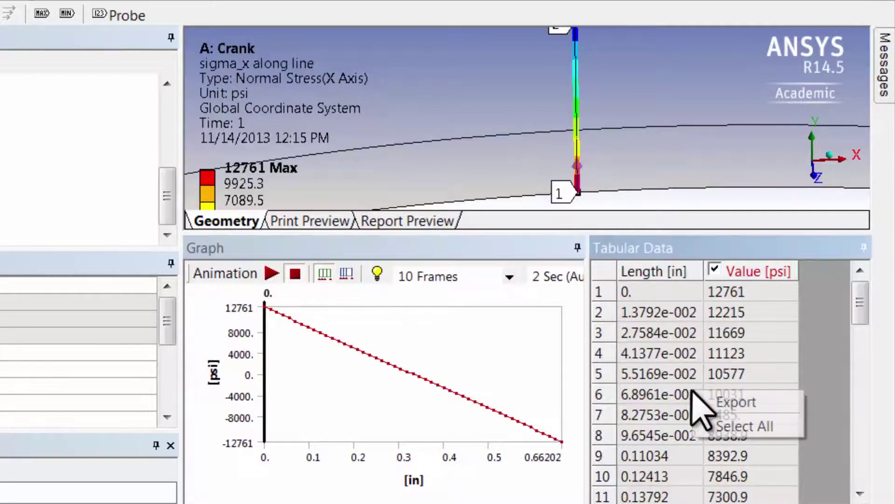
{"action": "left_click", "coordinate": [730, 404]}
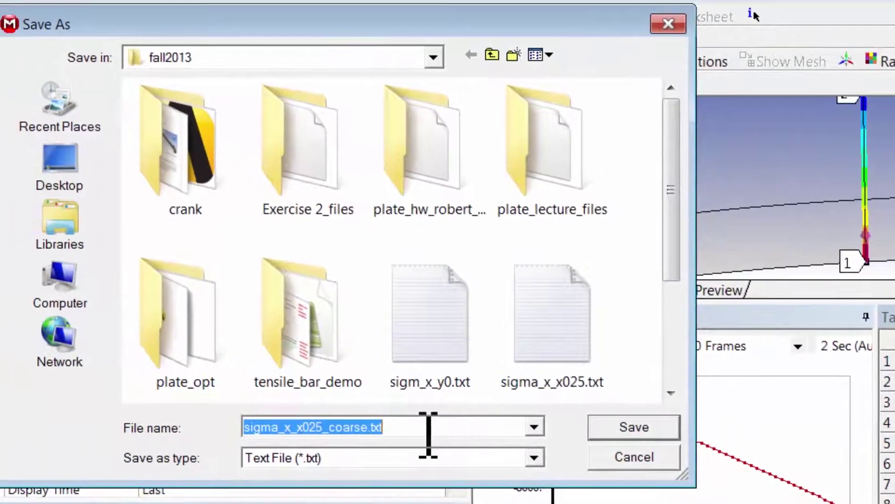
{"action": "left_click", "coordinate": [543, 460]}
{"action": "left_click", "coordinate": [509, 496]}
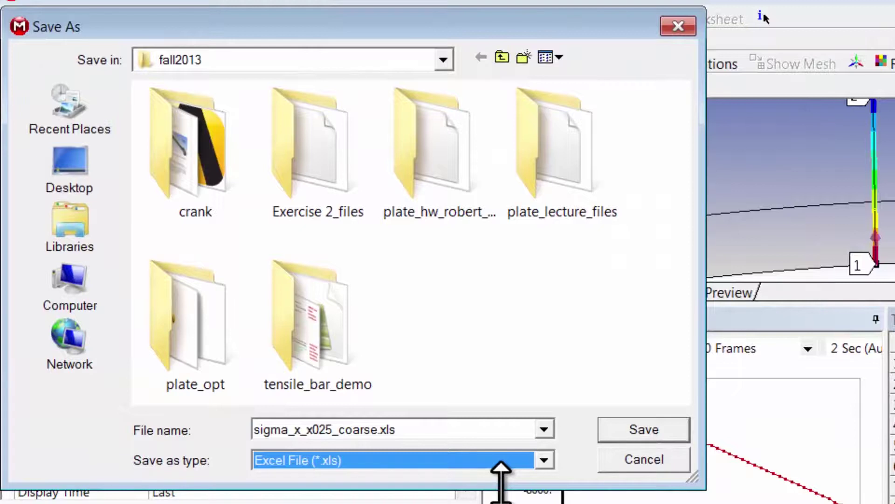
{"action": "left_click", "coordinate": [77, 114]}
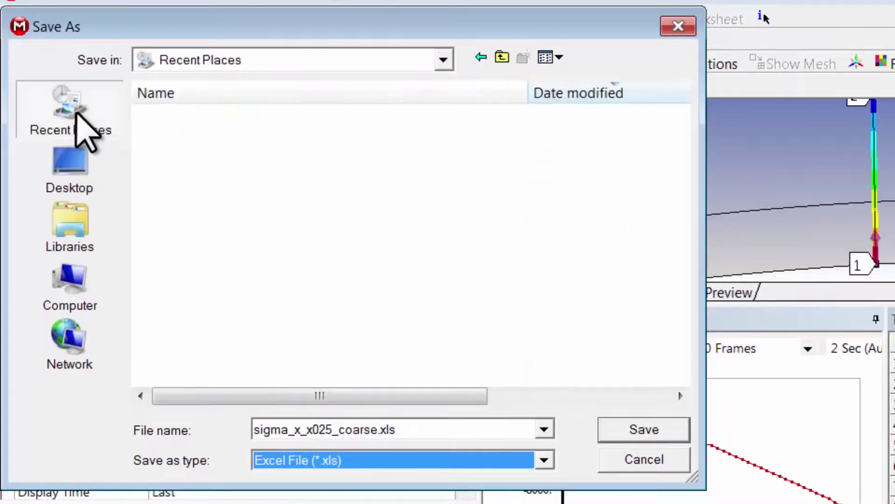
{"action": "double_click", "coordinate": [177, 138]}
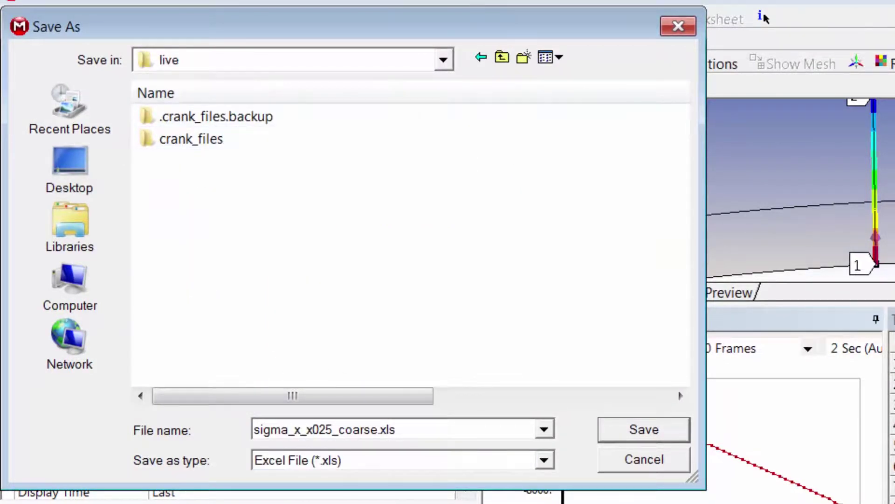
{"action": "double_click", "coordinate": [383, 433]}
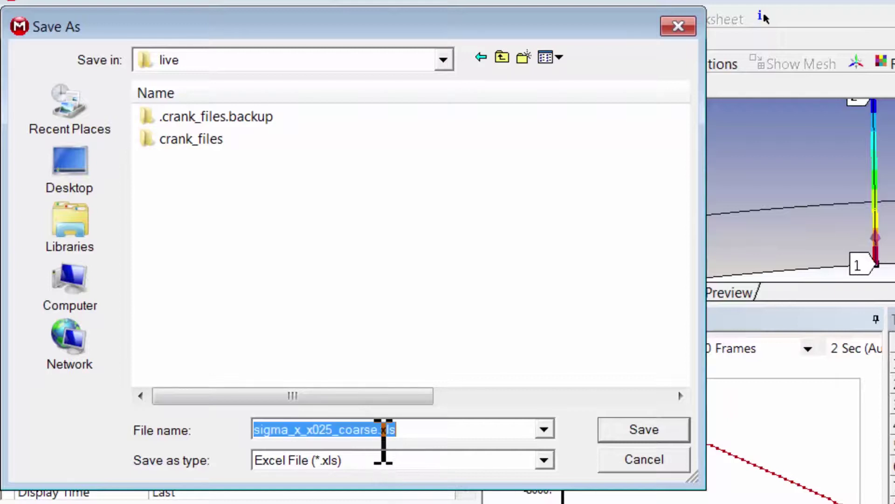
{"action": "left_click", "coordinate": [384, 433]}
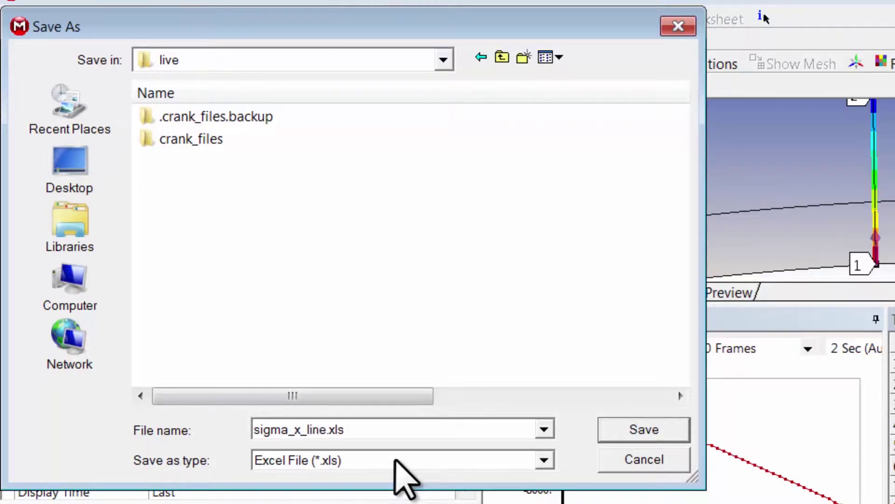
{"action": "key", "text": "Return"}
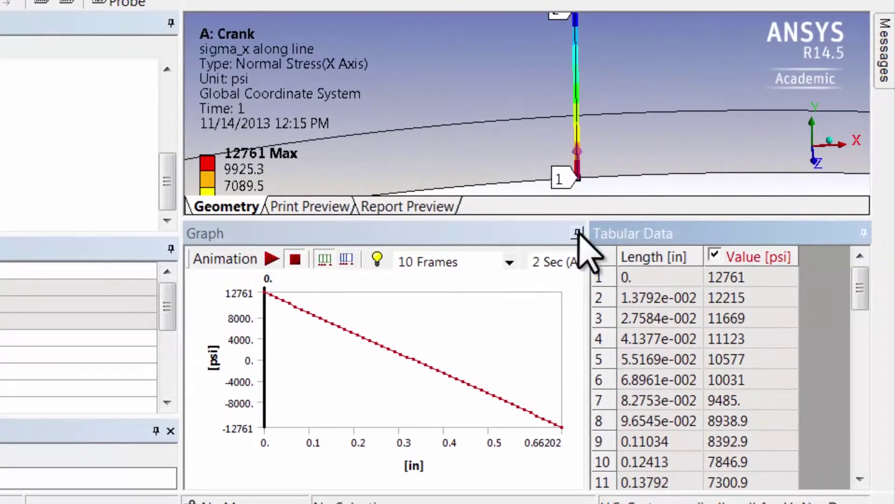
Collapse the graph and tabular data and view the whole crank isometrically with the stress along the line
{"action": "left_click", "coordinate": [578, 233]}
{"action": "left_click", "coordinate": [864, 232]}
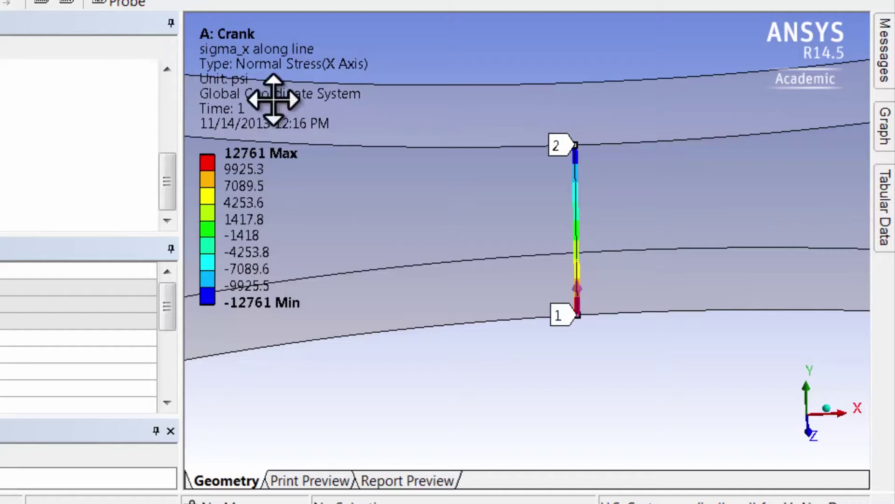
{"action": "left_click", "coordinate": [829, 409]}
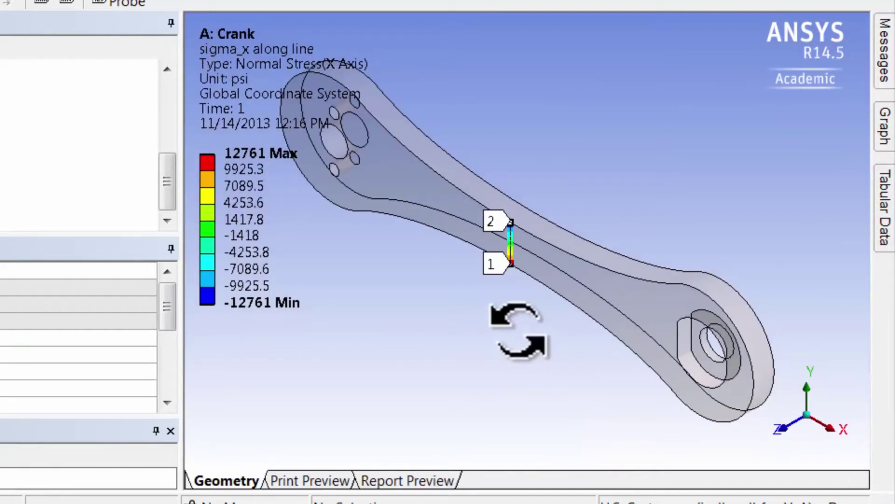
{"action": "scroll", "coordinate": [518, 331], "scroll_direction": "down", "scroll_amount": 3}
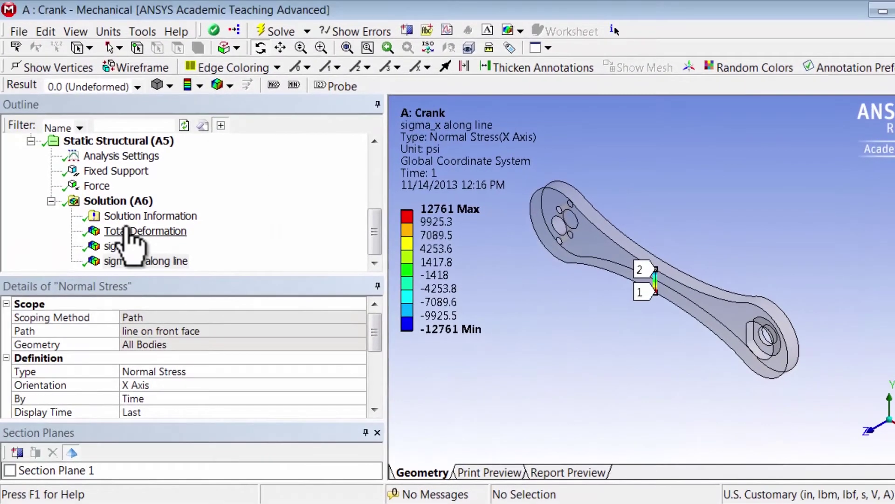
Save the crank project
{"action": "left_click", "coordinate": [19, 31]}
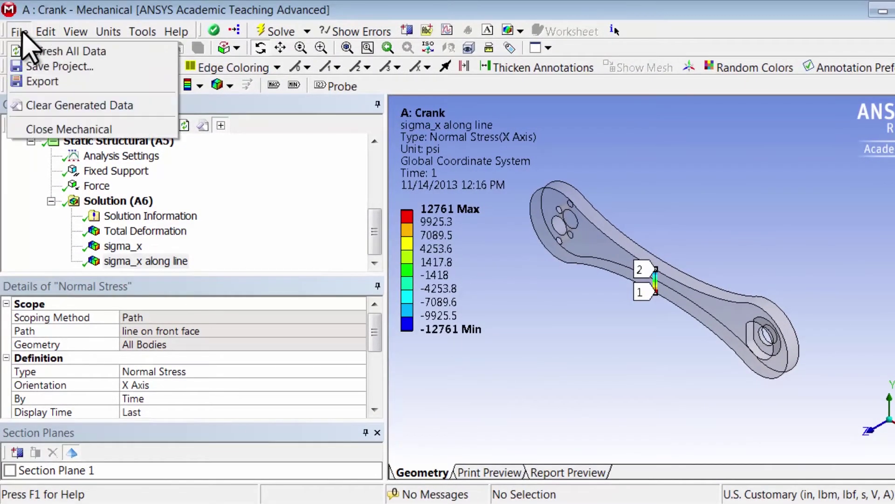